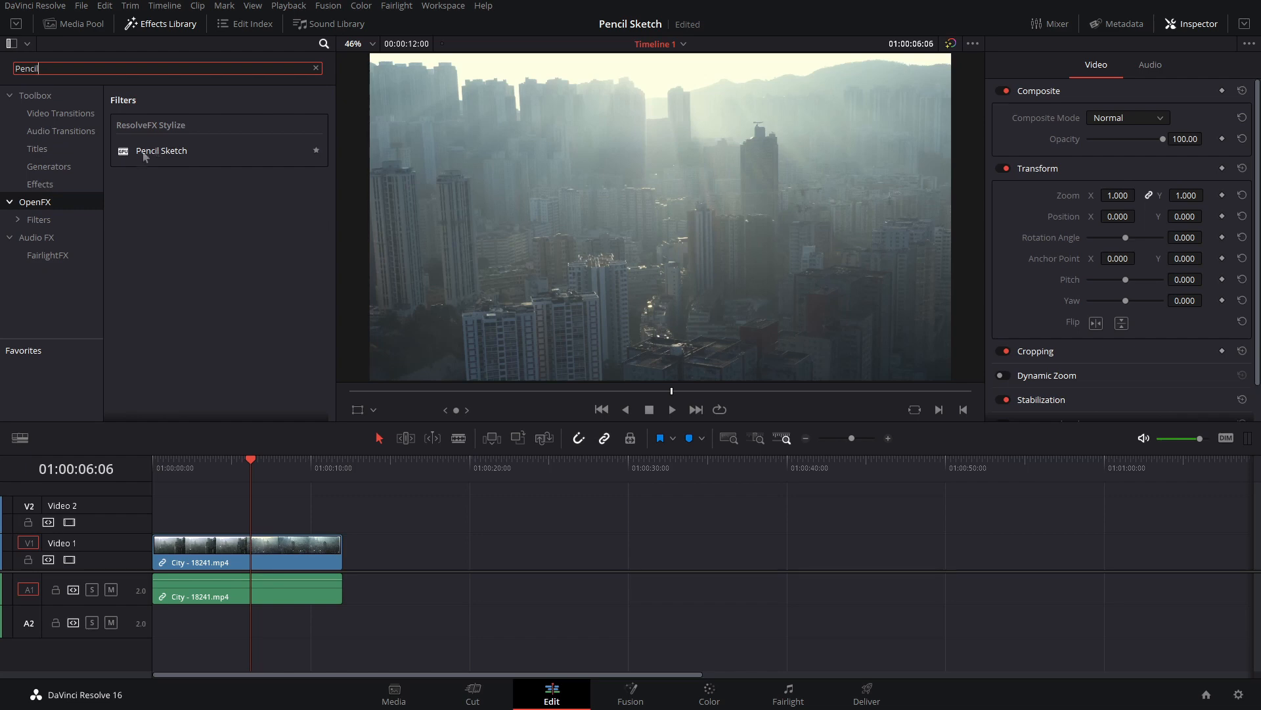
- Apply the Pencil Sketch filter to the City - 18241.mp4 clip on Video 1 and show the effect's settings
{"action": "mouse_move", "coordinate": [187, 158]}
{"action": "left_mouse_down"}
{"action": "mouse_move", "coordinate": [247, 541]}
{"action": "mouse_move", "coordinate": [213, 560]}
{"action": "left_mouse_up"}
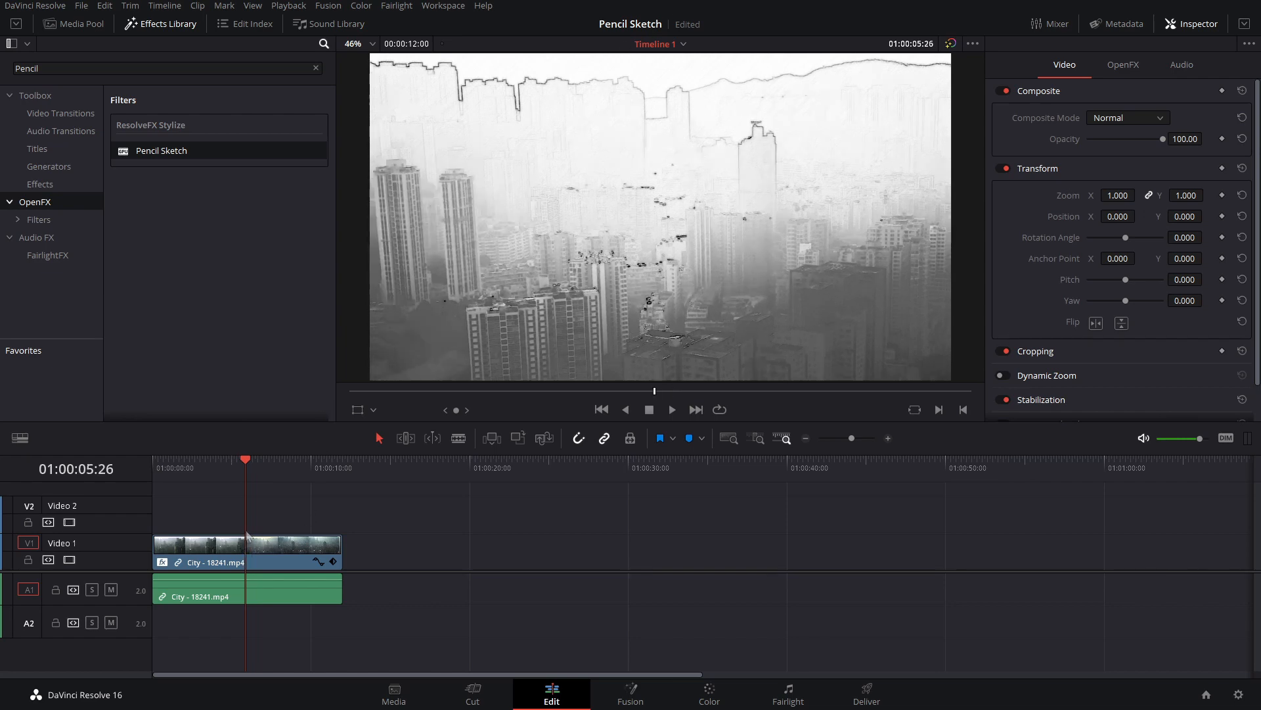
{"action": "left_click", "coordinate": [255, 538]}
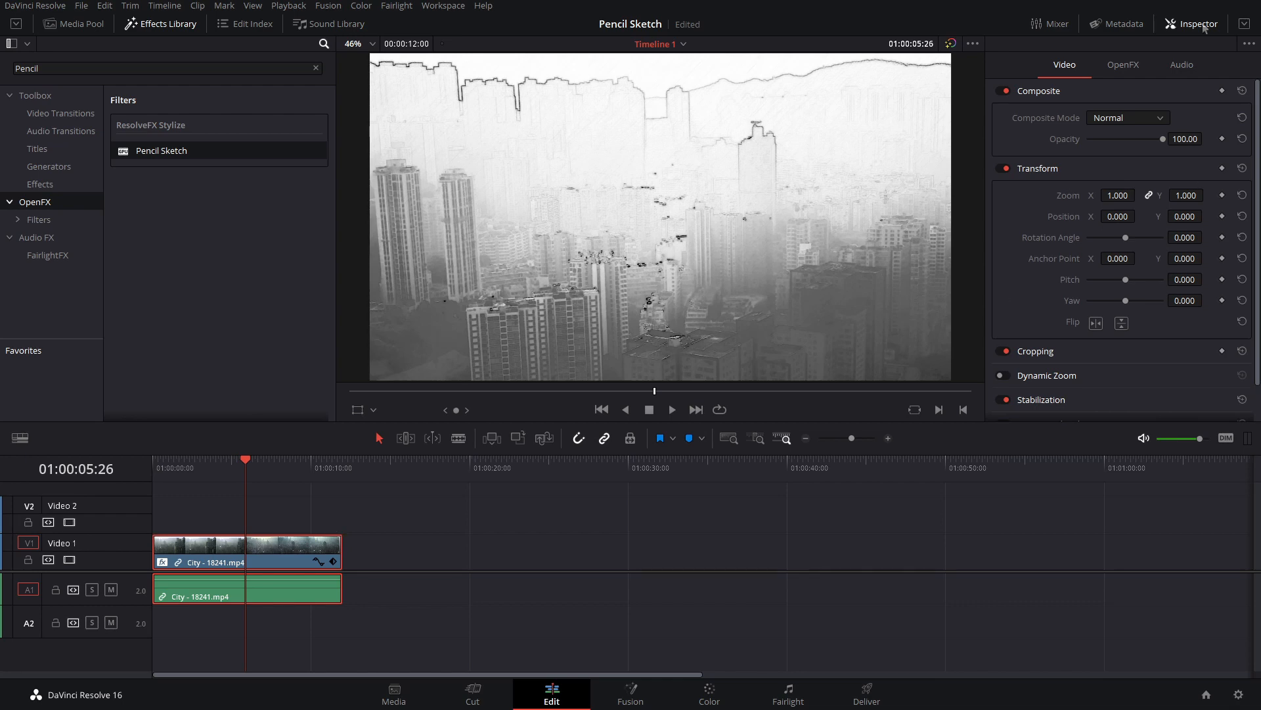
{"action": "scroll", "coordinate": [1059, 223], "scroll_direction": "down", "scroll_amount": 1}
{"action": "scroll", "coordinate": [1090, 133], "scroll_direction": "up", "scroll_amount": 1}
{"action": "left_click", "coordinate": [1122, 65]}
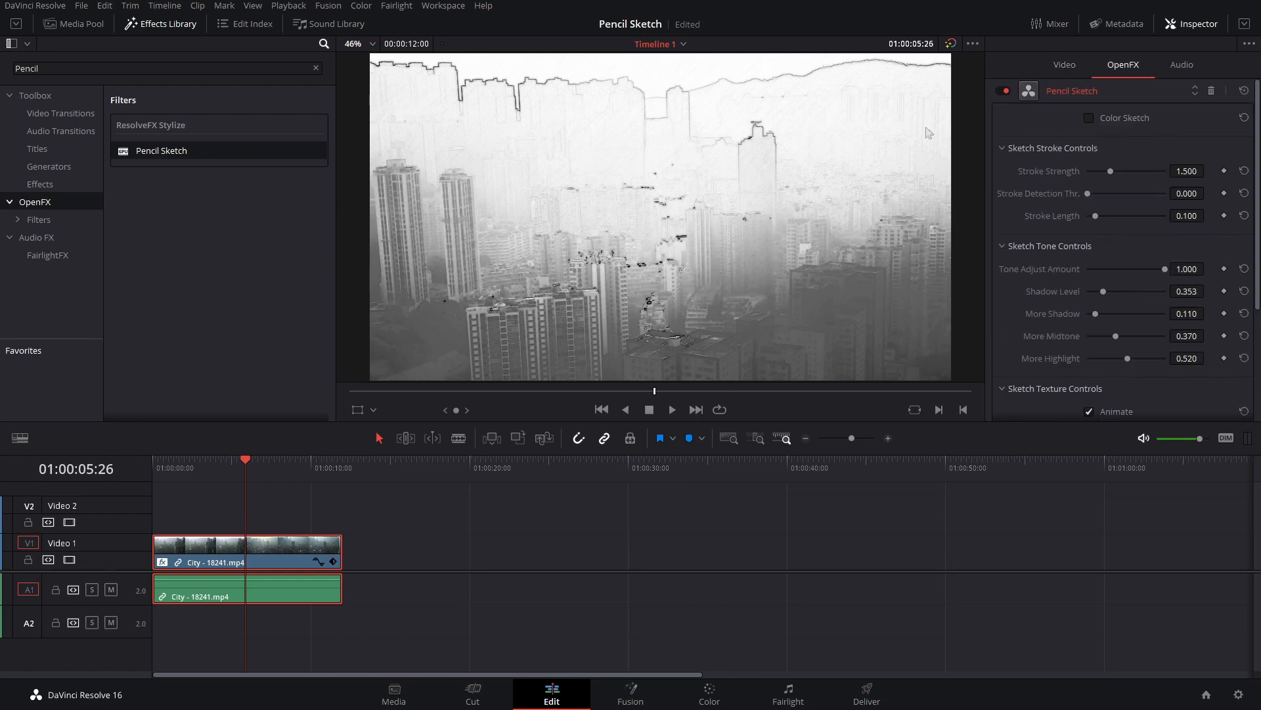
- Try the Color Sketch option and compare the clip with the Pencil Sketch effect turned off and on
{"action": "left_click", "coordinate": [1106, 95]}
{"action": "left_click", "coordinate": [1104, 94]}
{"action": "left_click", "coordinate": [1111, 120]}
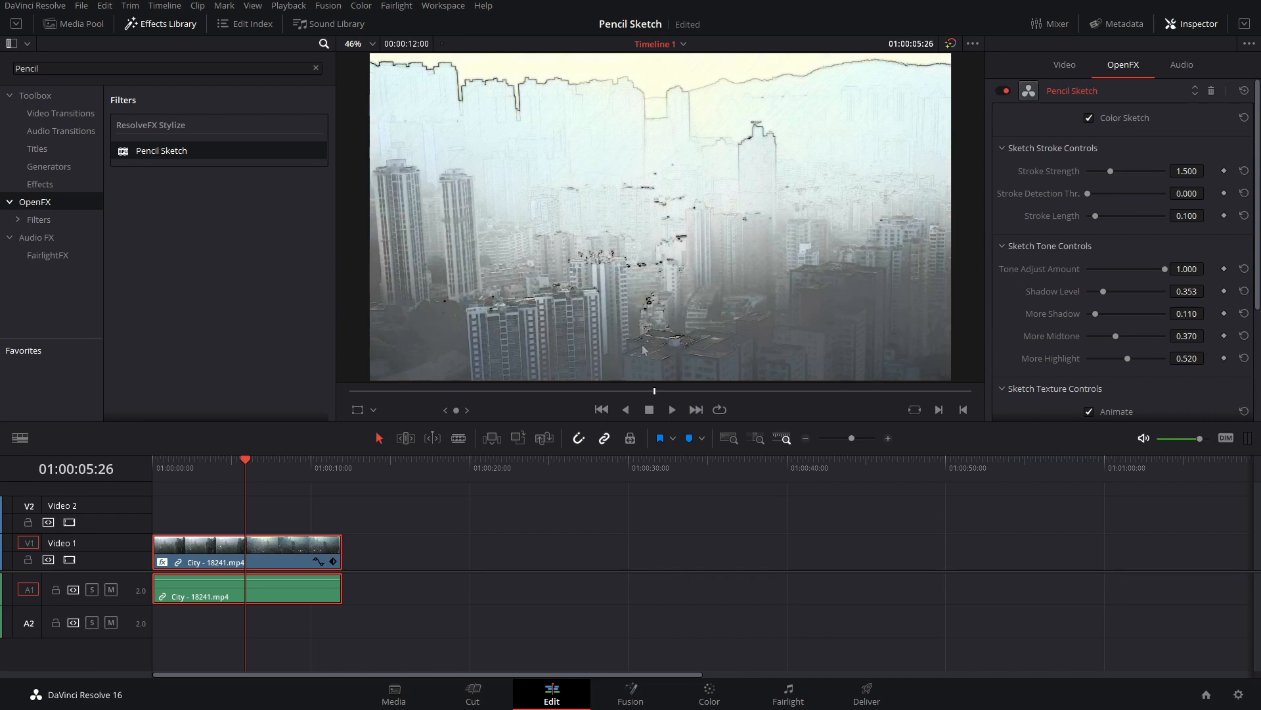
{"action": "left_click", "coordinate": [1003, 92]}
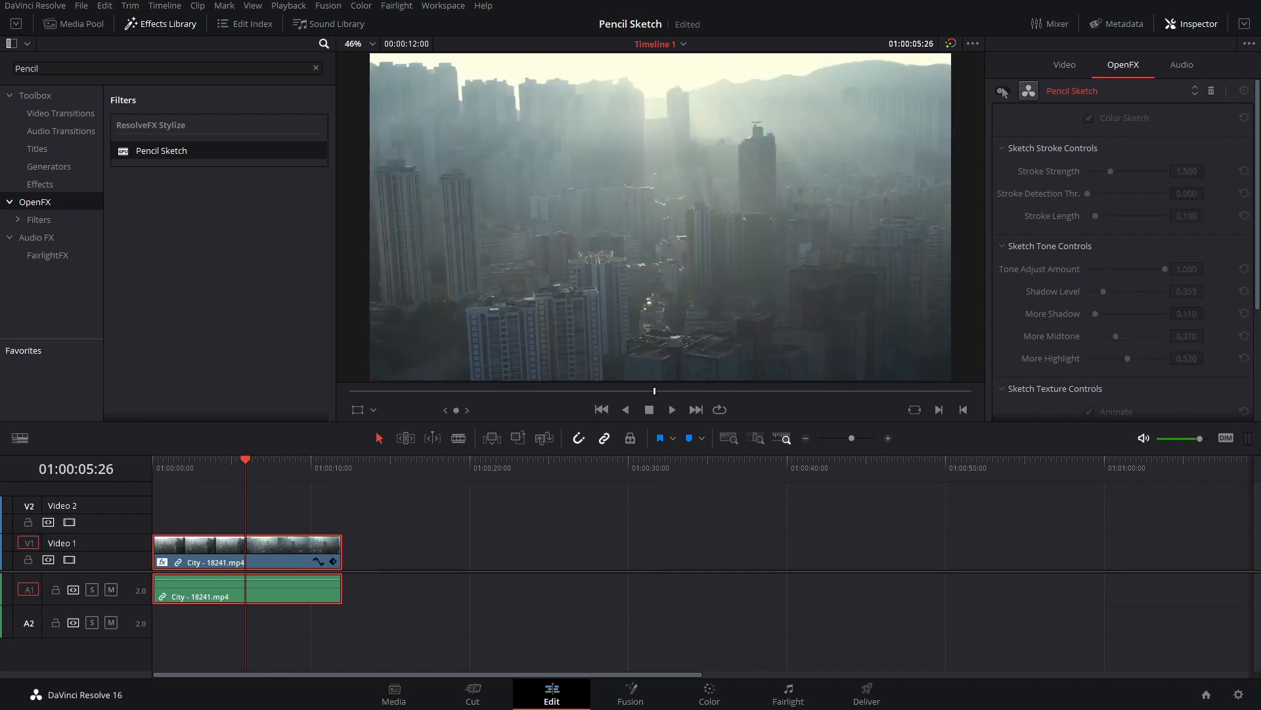
{"action": "left_click", "coordinate": [1004, 91]}
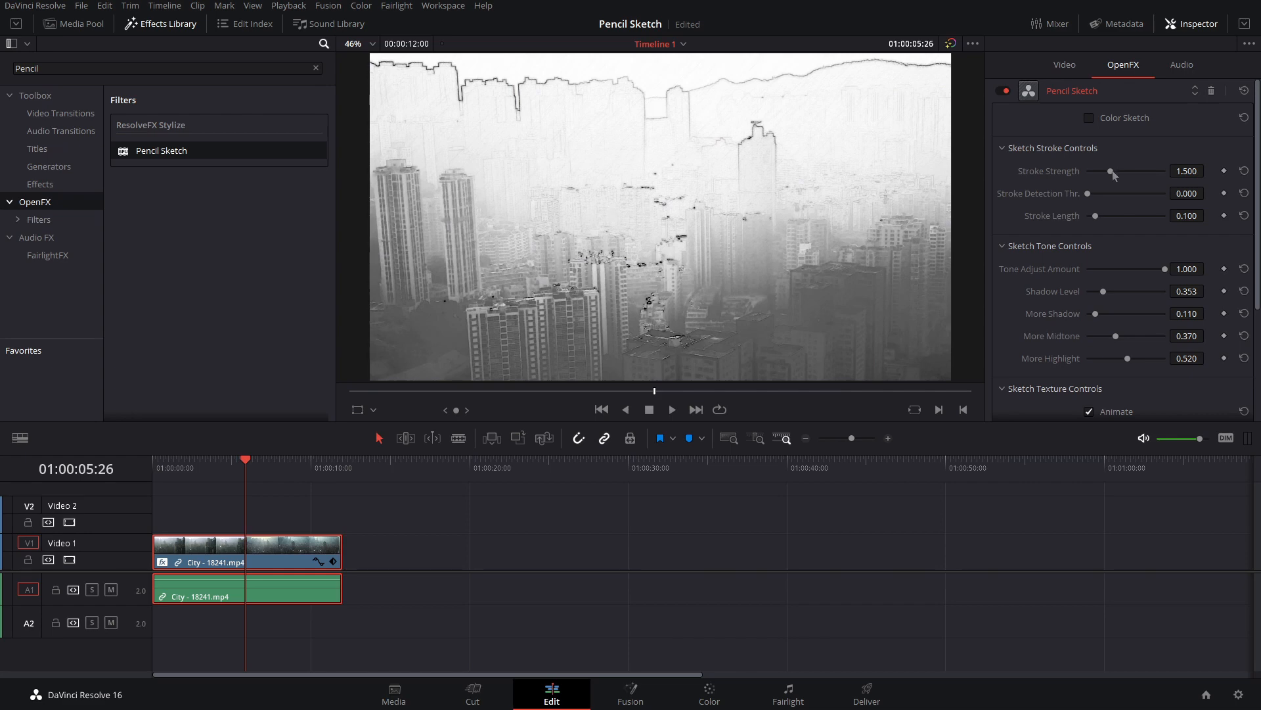
- Set the Pencil Sketch Stroke Strength to 4.110 and Stroke Length to 0.153, checking the strokes up close
{"action": "mouse_move", "coordinate": [1113, 172]}
{"action": "left_mouse_down"}
{"action": "mouse_move", "coordinate": [1203, 174]}
{"action": "mouse_move", "coordinate": [1099, 173]}
{"action": "mouse_move", "coordinate": [1148, 172]}
{"action": "mouse_move", "coordinate": [1126, 178]}
{"action": "mouse_move", "coordinate": [1147, 173]}
{"action": "mouse_move", "coordinate": [1137, 181]}
{"action": "mouse_move", "coordinate": [1166, 201]}
{"action": "mouse_move", "coordinate": [1133, 204]}
{"action": "mouse_move", "coordinate": [1180, 207]}
{"action": "mouse_move", "coordinate": [1065, 224]}
{"action": "left_mouse_up"}
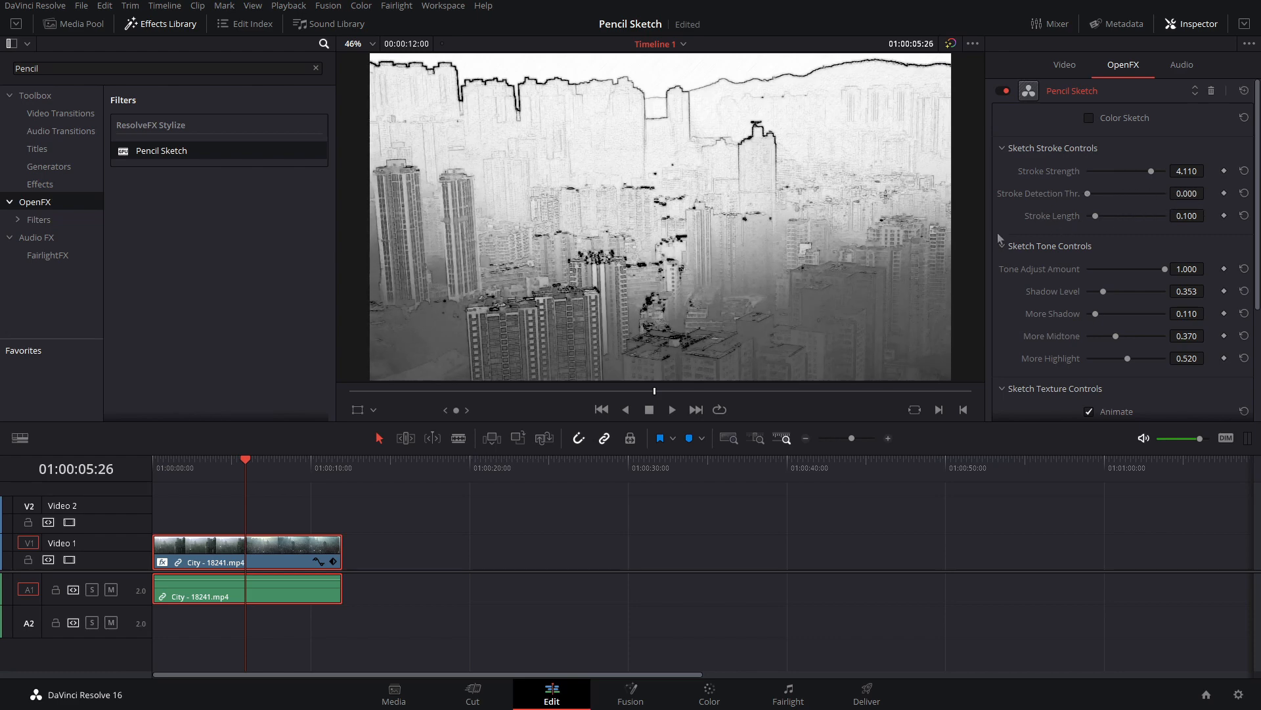
{"action": "left_click_drag", "start_coordinate": [1099, 219], "coordinate": [1167, 219]}
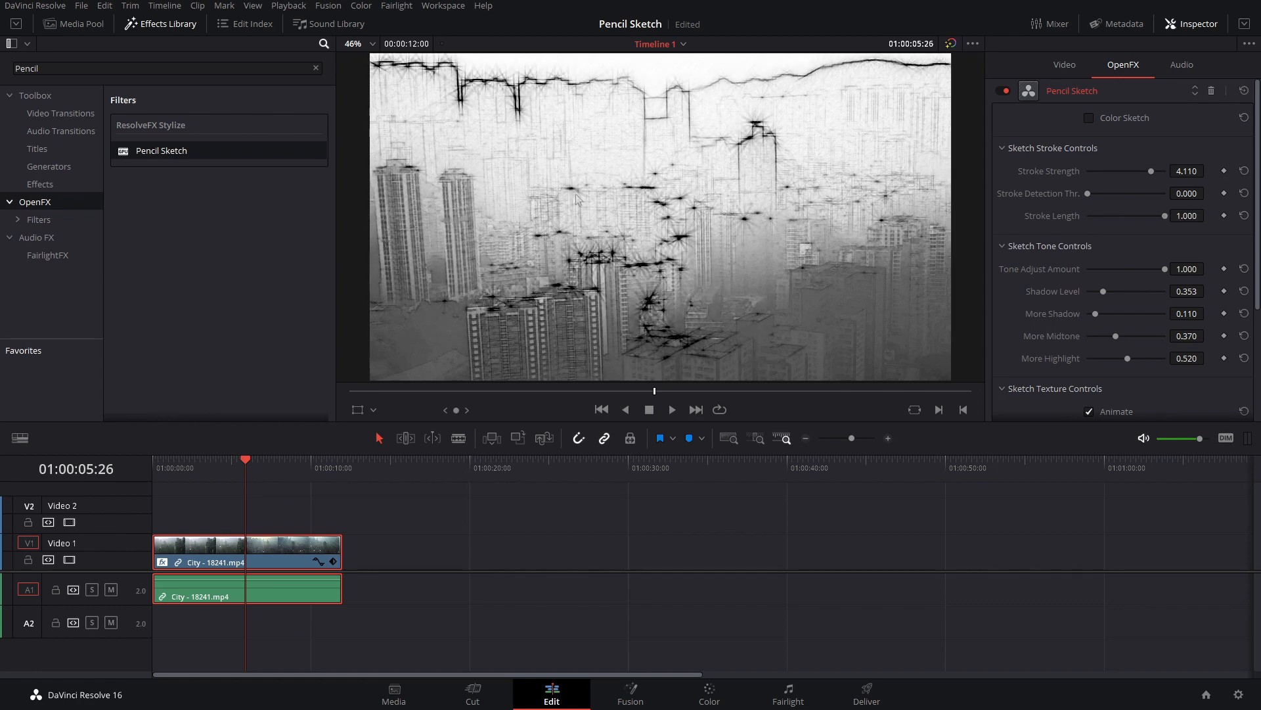
{"action": "scroll", "coordinate": [580, 204], "scroll_direction": "up", "scroll_amount": 8}
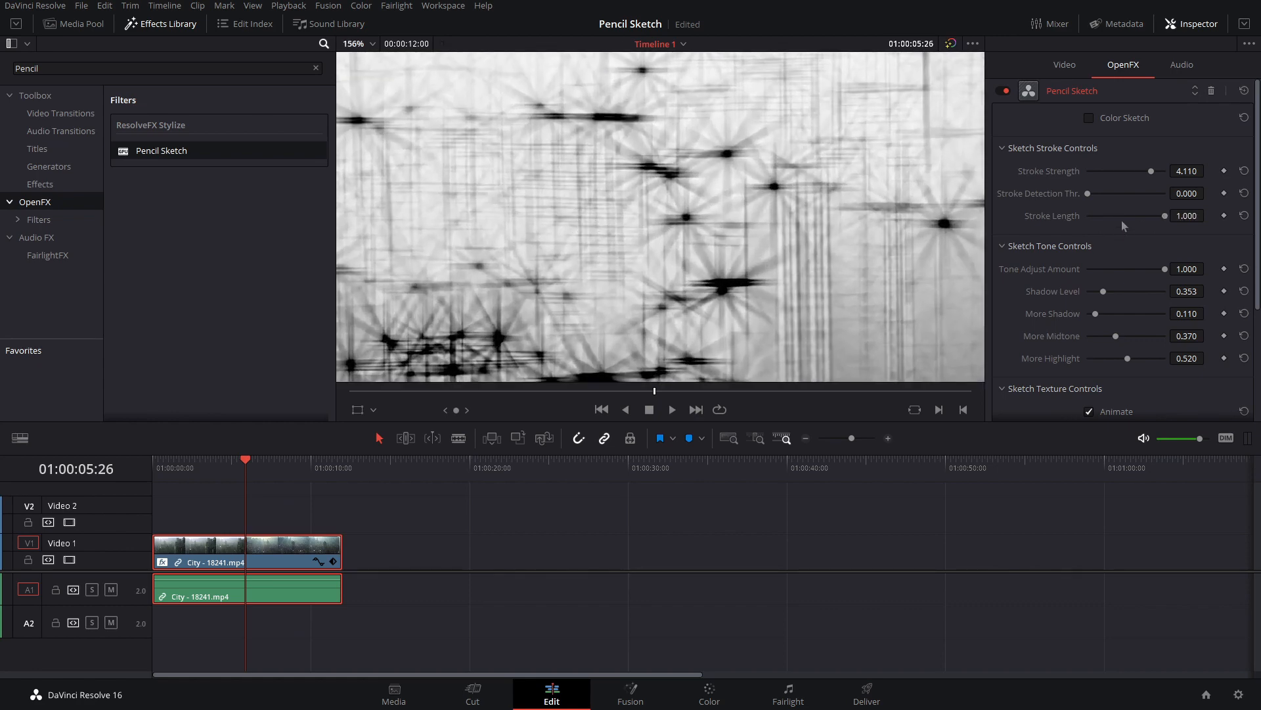
{"action": "left_click_drag", "start_coordinate": [1163, 222], "coordinate": [1102, 226]}
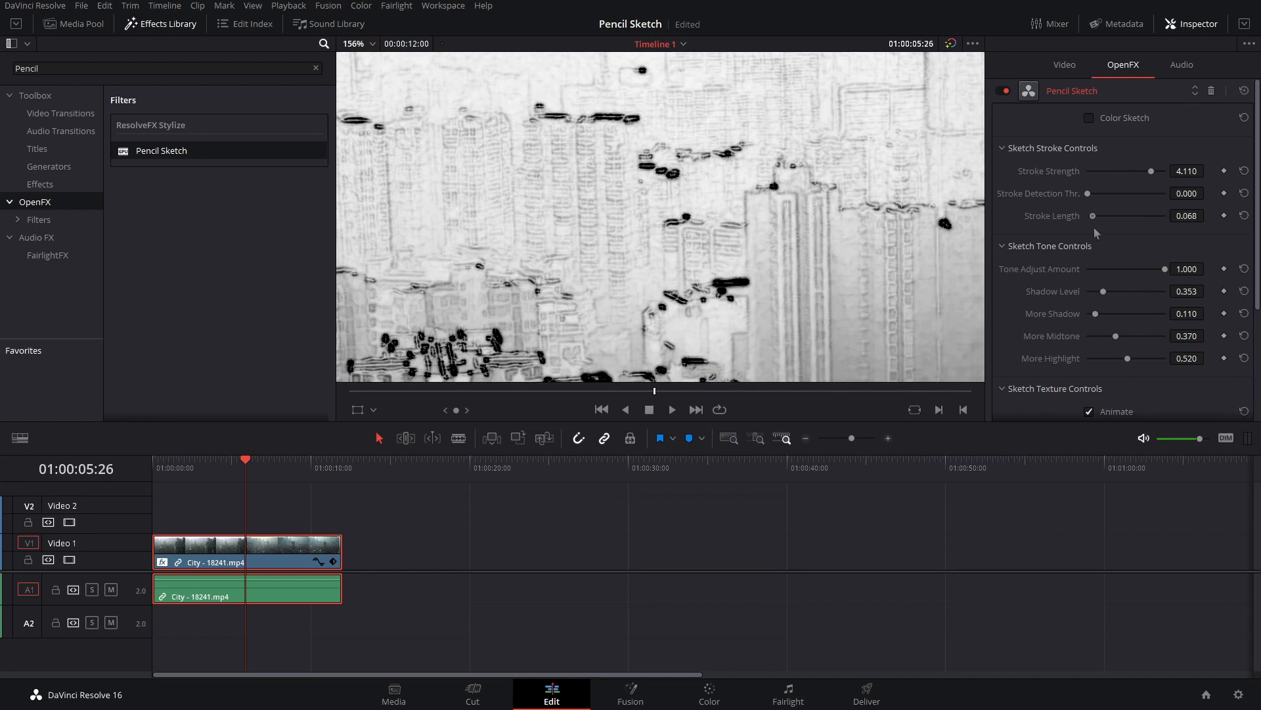
{"action": "scroll", "coordinate": [796, 206], "scroll_direction": "down", "scroll_amount": 8}
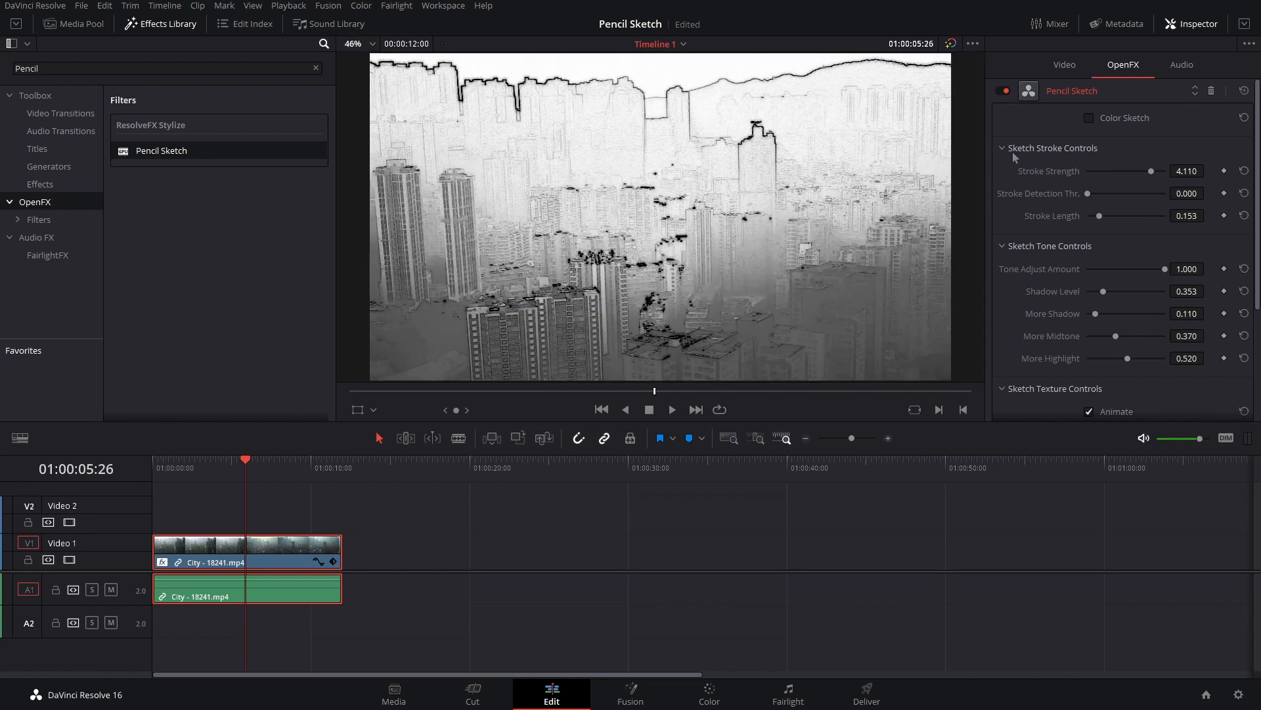
{"action": "left_click", "coordinate": [1002, 148]}
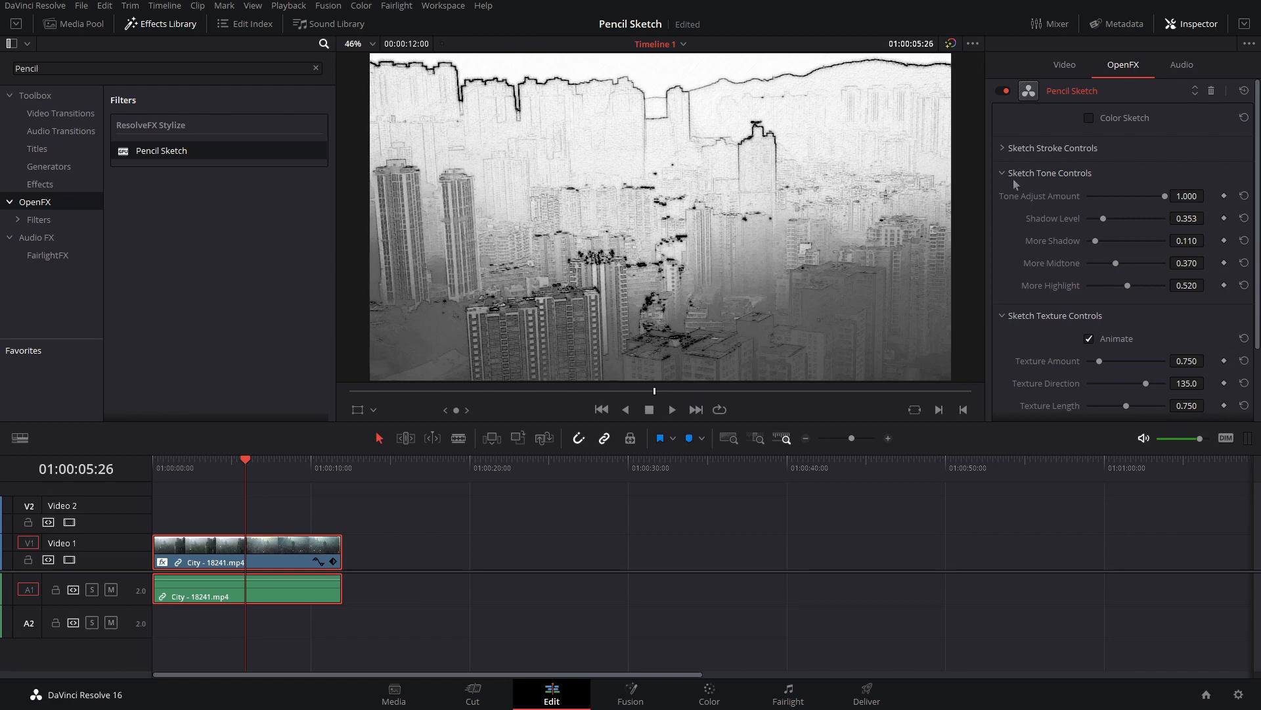
- Try the Tone Adjust Amount at 0.000 on an earlier frame and return it to 1.000
{"action": "left_click_drag", "start_coordinate": [1170, 203], "coordinate": [1018, 213]}
{"action": "left_click_drag", "start_coordinate": [245, 468], "coordinate": [213, 467]}
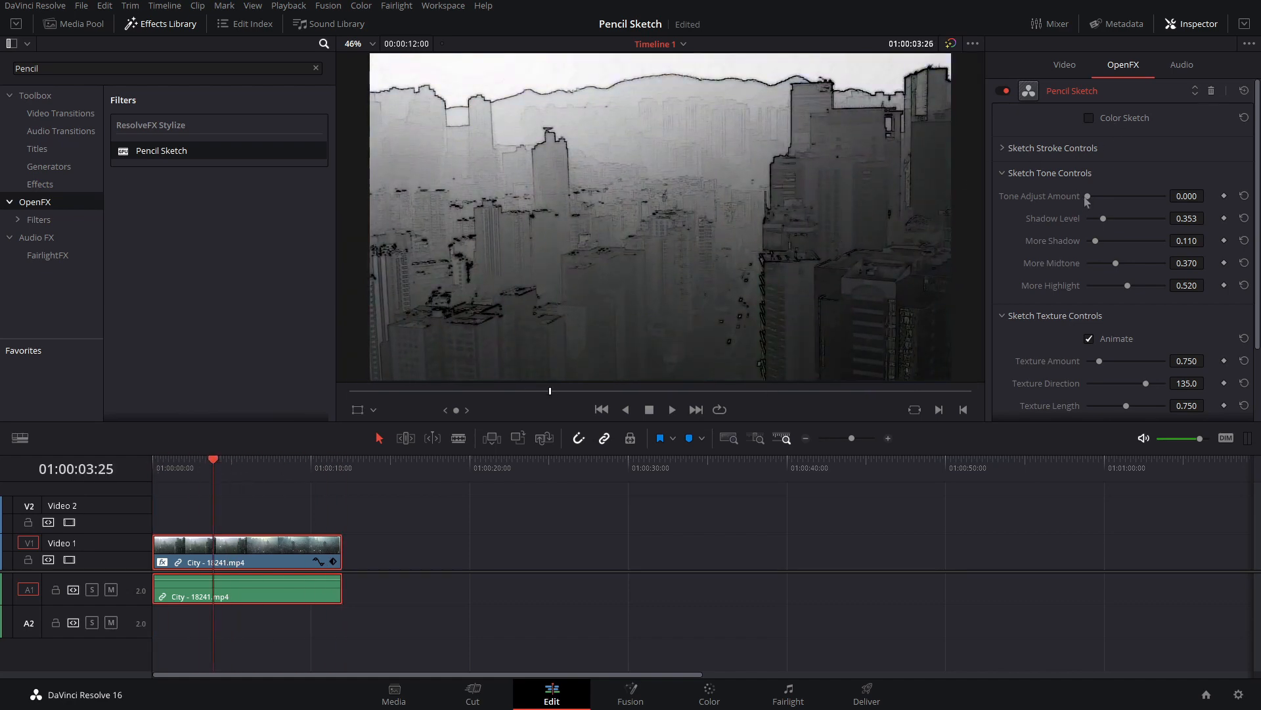
{"action": "left_click_drag", "start_coordinate": [1087, 197], "coordinate": [1183, 209]}
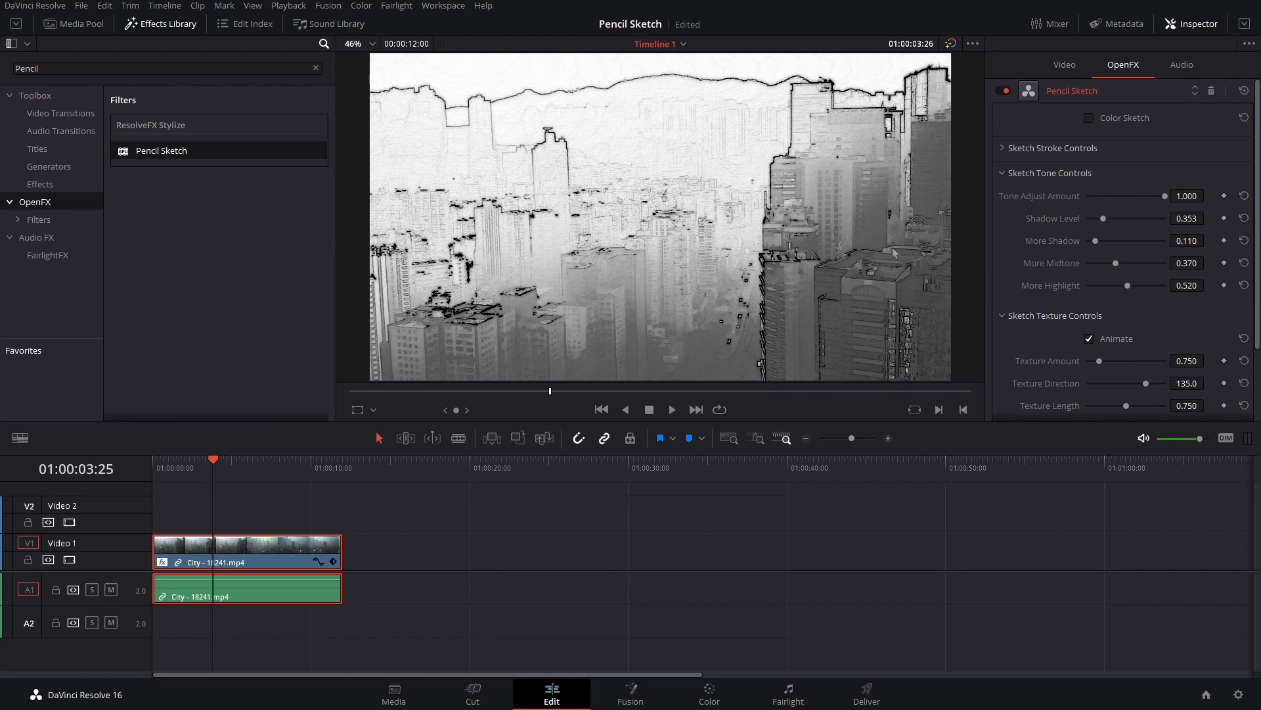
- Set Shadow Level to 0.753, More Shadow to 0.010, More Midtone to 0.405 and More Highlight to 0.178
{"action": "left_click_drag", "start_coordinate": [1104, 219], "coordinate": [1226, 222]}
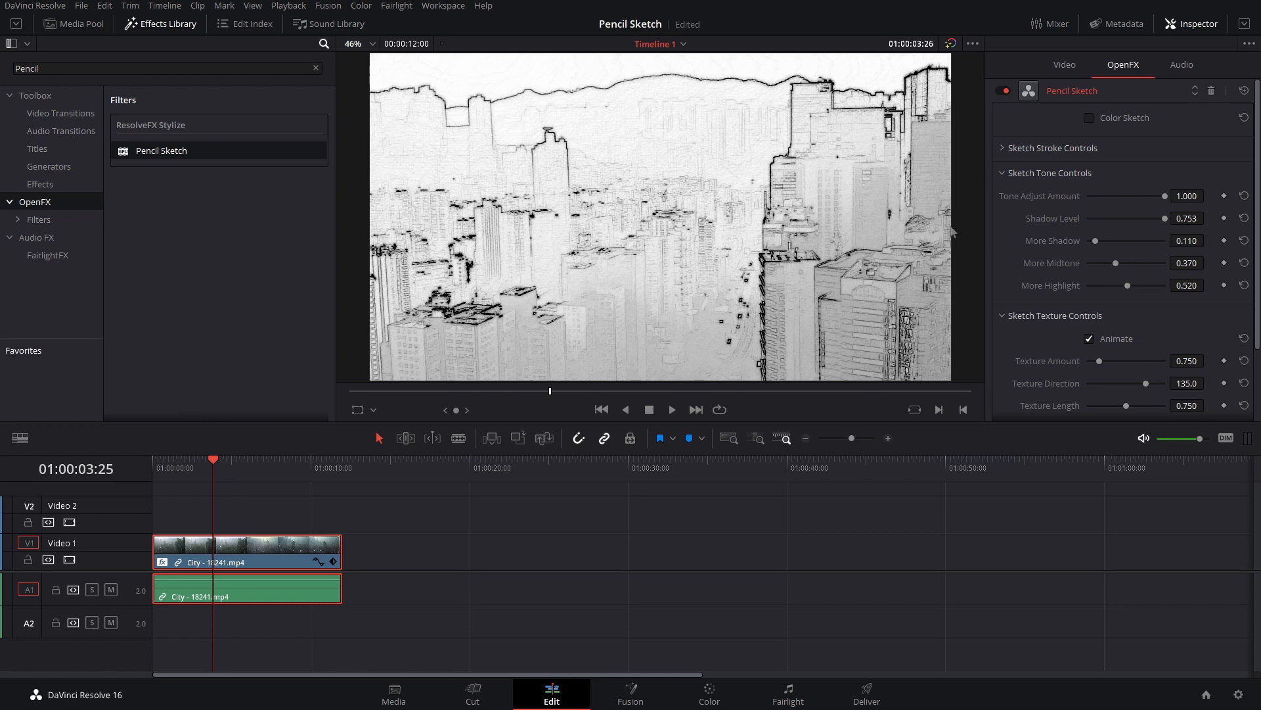
{"action": "left_click_drag", "start_coordinate": [1095, 240], "coordinate": [1041, 261]}
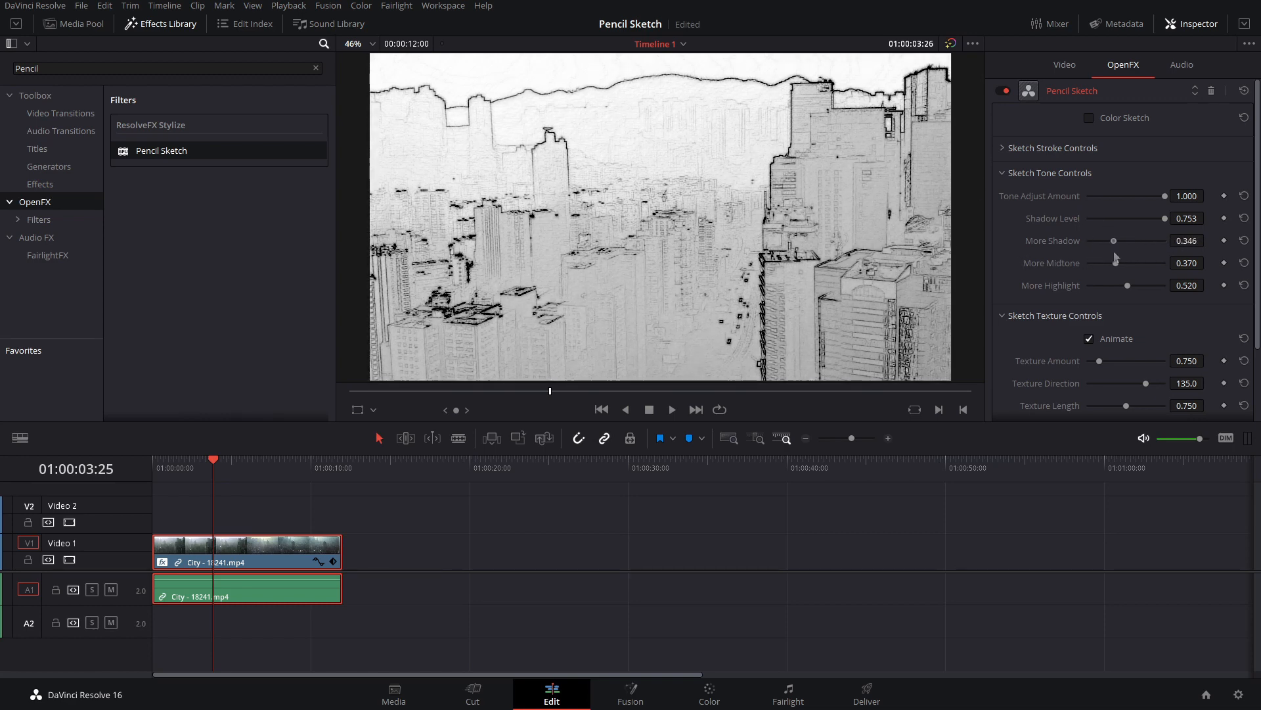
{"action": "mouse_move", "coordinate": [1120, 266]}
{"action": "left_mouse_down"}
{"action": "mouse_move", "coordinate": [1147, 264]}
{"action": "mouse_move", "coordinate": [1003, 266]}
{"action": "mouse_move", "coordinate": [1149, 272]}
{"action": "mouse_move", "coordinate": [1106, 275]}
{"action": "mouse_move", "coordinate": [1118, 265]}
{"action": "mouse_move", "coordinate": [1023, 284]}
{"action": "mouse_move", "coordinate": [1100, 285]}
{"action": "left_mouse_up"}
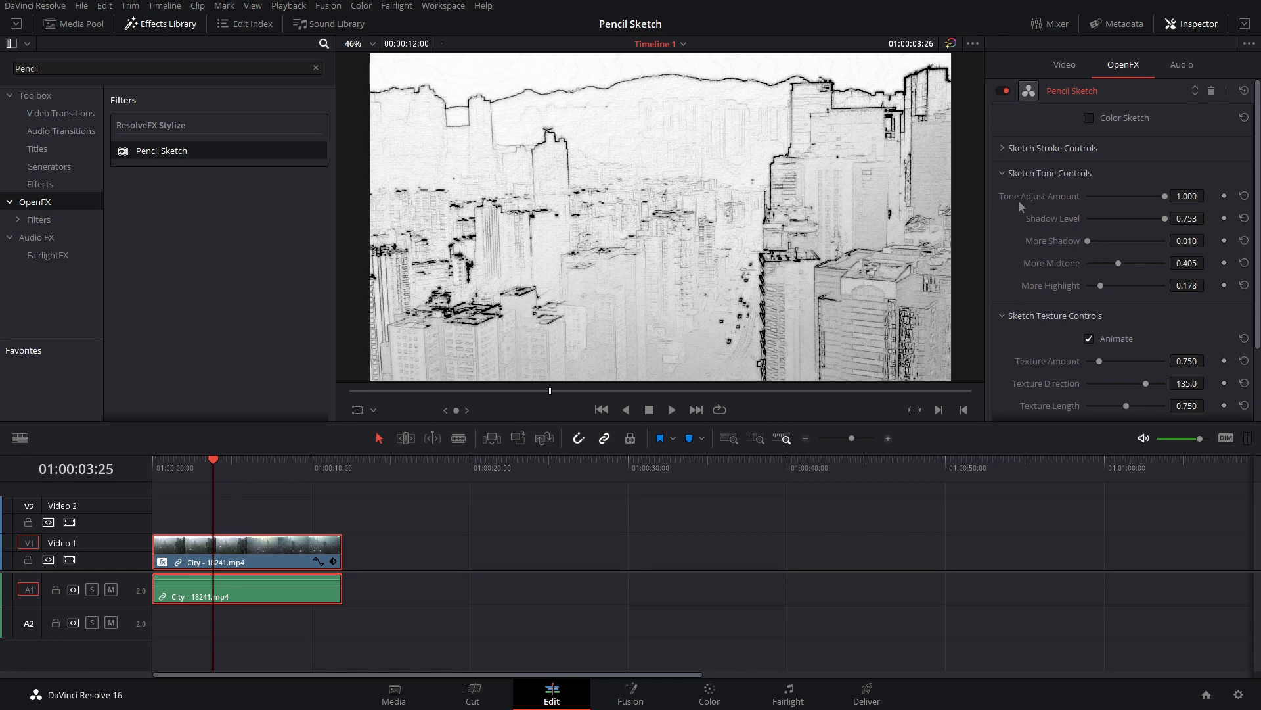
{"action": "left_click", "coordinate": [1004, 176]}
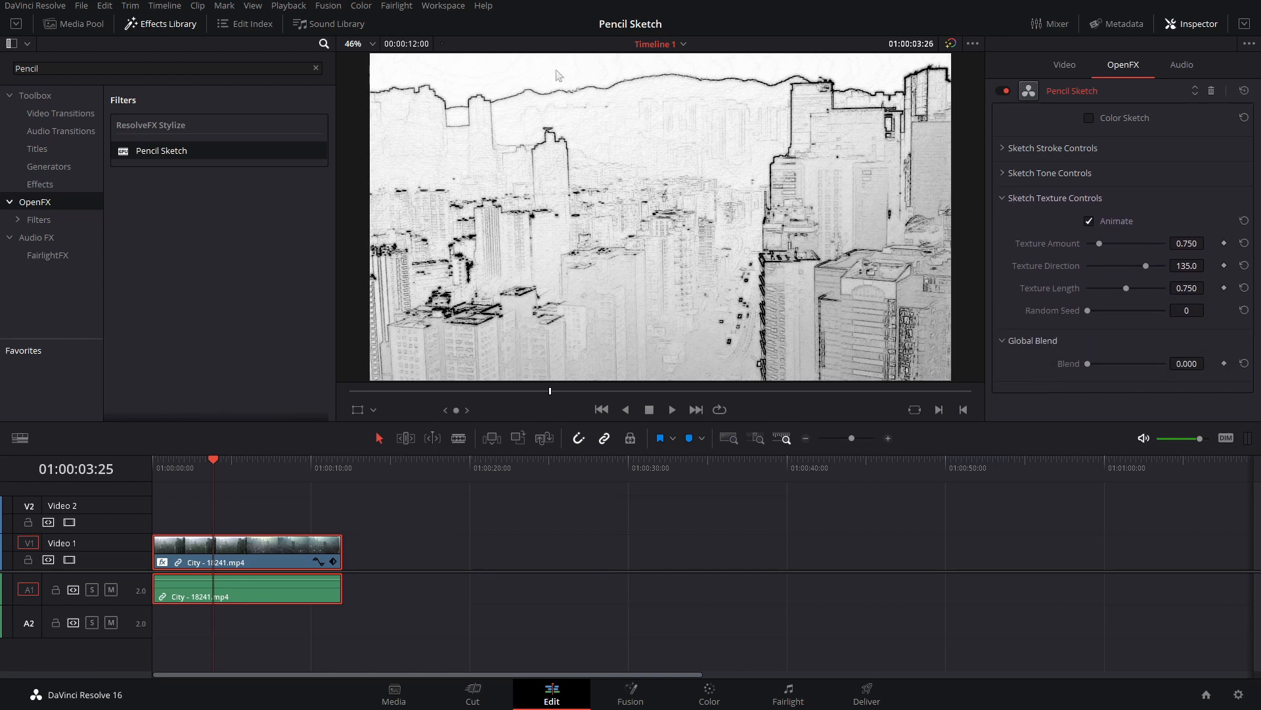
- Try a Texture Amount of 5.000, inspecting the texture in the sky and playing the clip
{"action": "scroll", "coordinate": [512, 54], "scroll_direction": "up", "scroll_amount": 2}
{"action": "left_click_drag", "start_coordinate": [525, 99], "coordinate": [646, 227]}
{"action": "scroll", "coordinate": [647, 232], "scroll_direction": "up", "scroll_amount": 5}
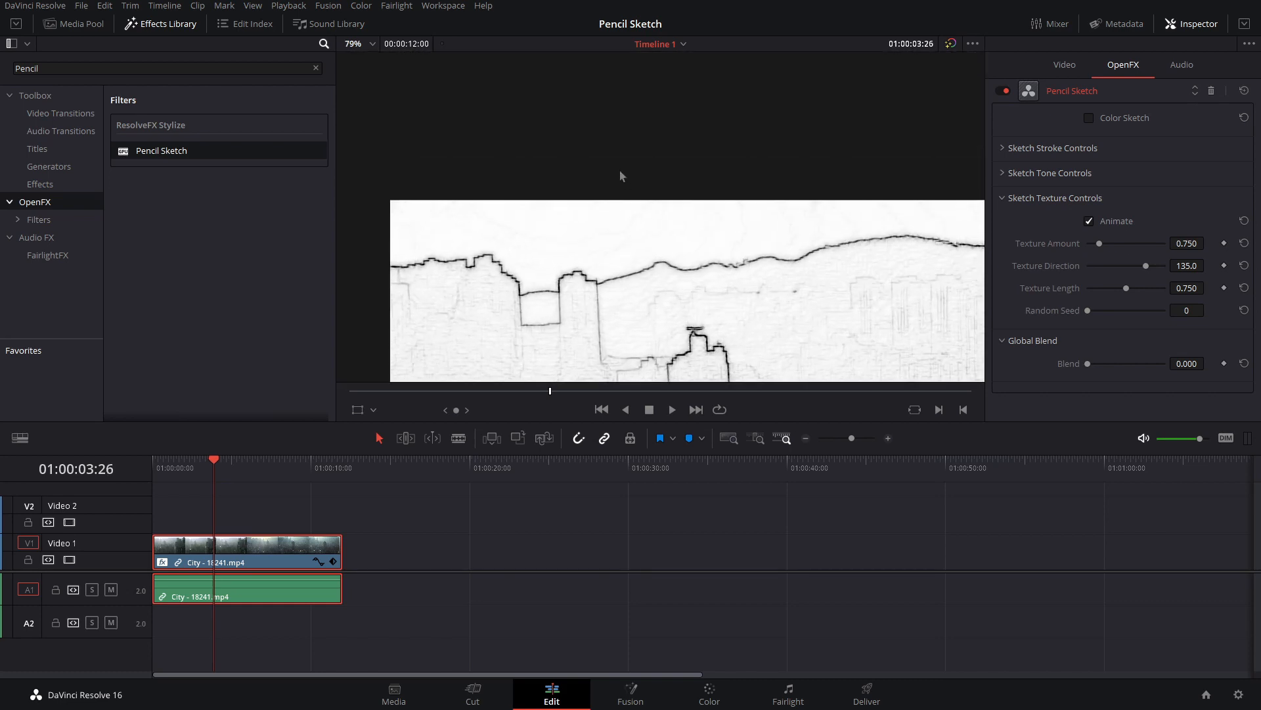
{"action": "left_click_drag", "start_coordinate": [779, 216], "coordinate": [785, 174]}
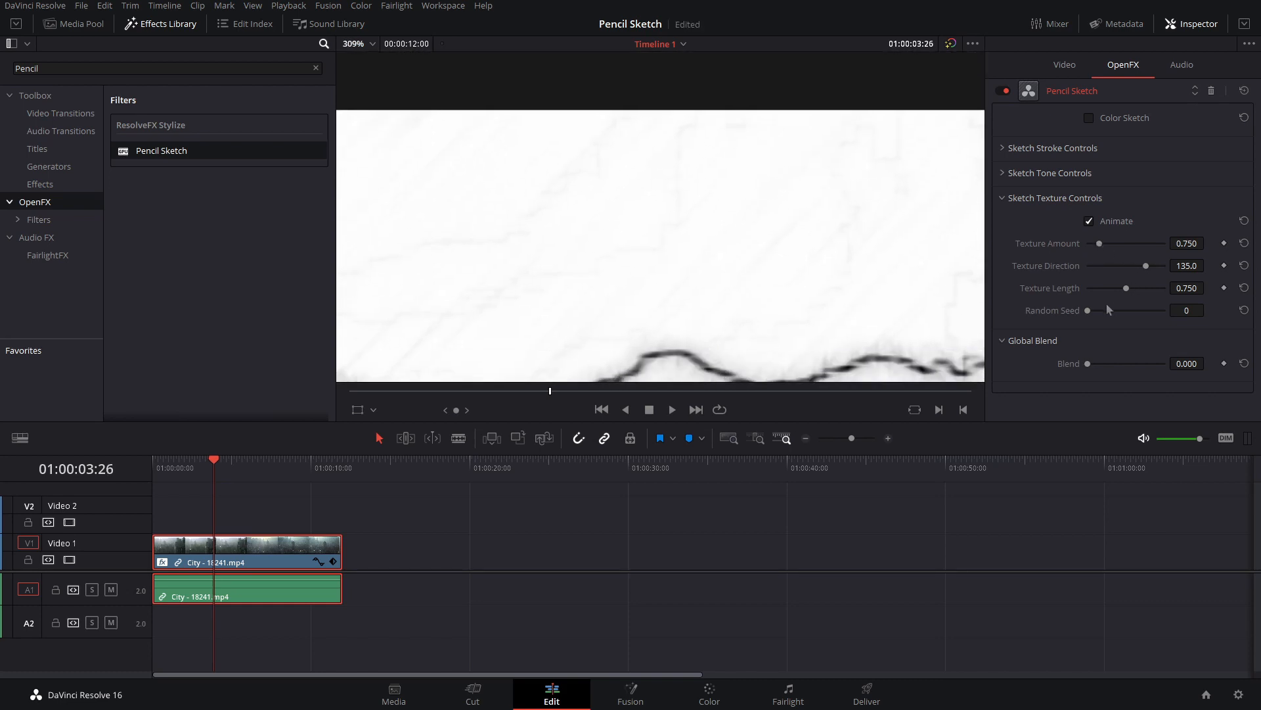
{"action": "left_click_drag", "start_coordinate": [1098, 245], "coordinate": [1167, 245]}
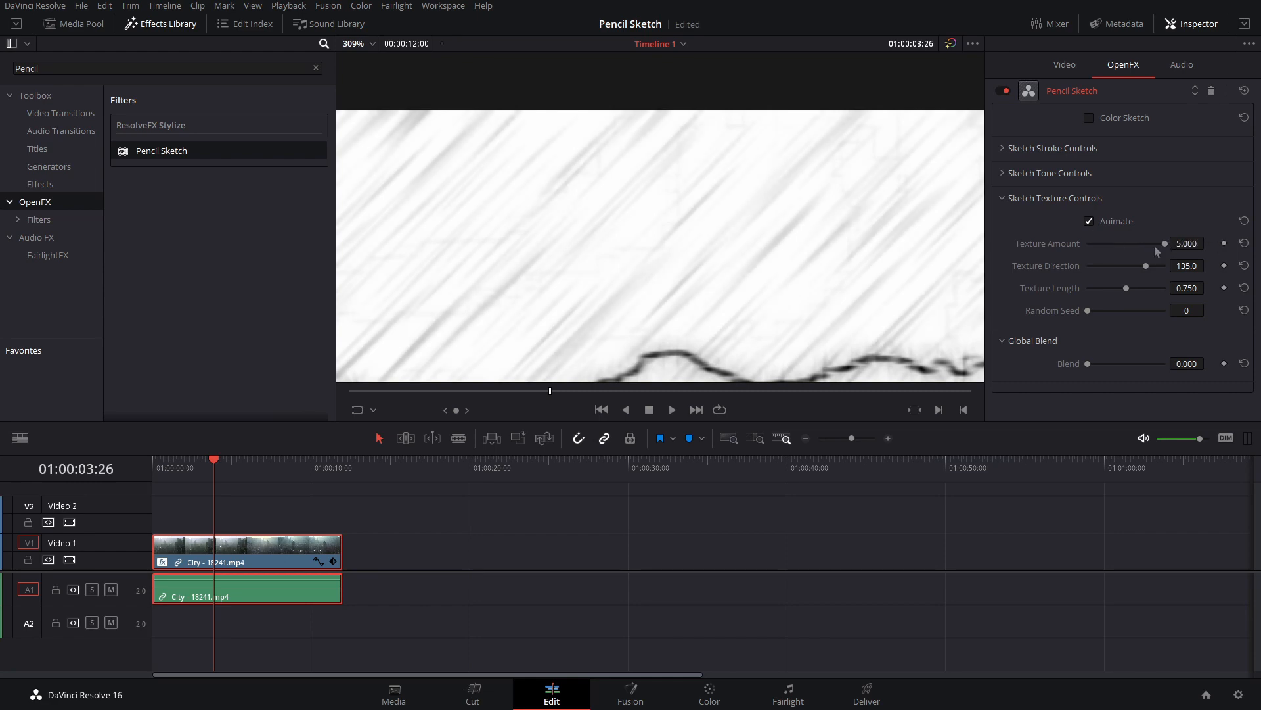
{"action": "scroll", "coordinate": [710, 243], "scroll_direction": "down", "scroll_amount": 2}
{"action": "scroll", "coordinate": [710, 242], "scroll_direction": "down", "scroll_amount": 4}
{"action": "key", "text": "space"}
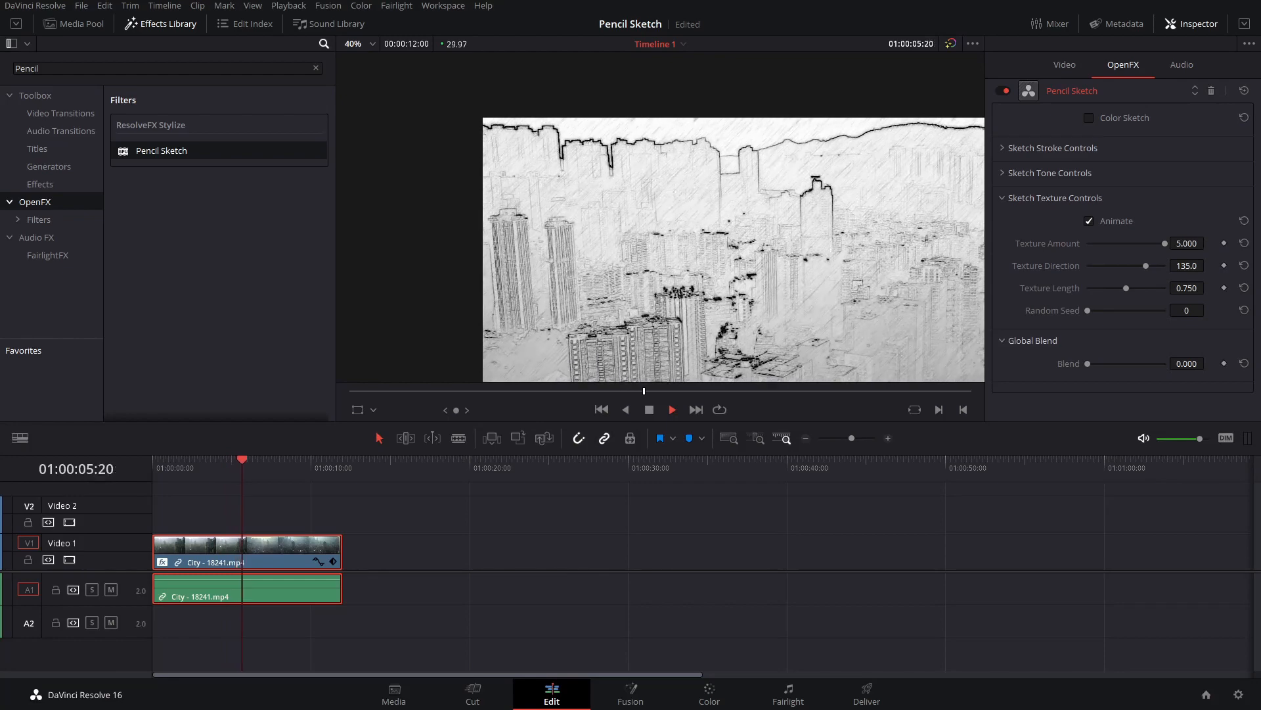
{"action": "key", "text": "space"}
{"action": "scroll", "coordinate": [719, 243], "scroll_direction": "up", "scroll_amount": 2}
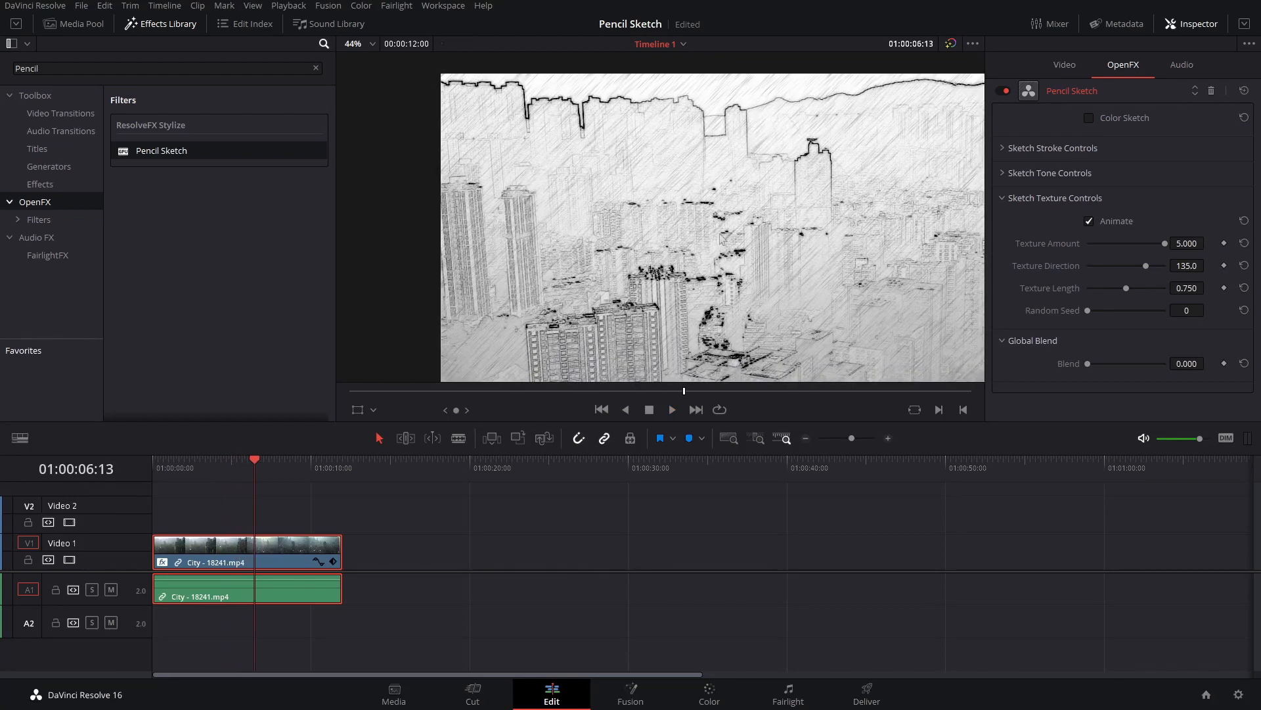
- Set the Texture Amount to 1.482, and test the Texture Length before resetting it to its default
{"action": "left_click_drag", "start_coordinate": [1166, 246], "coordinate": [1114, 245]}
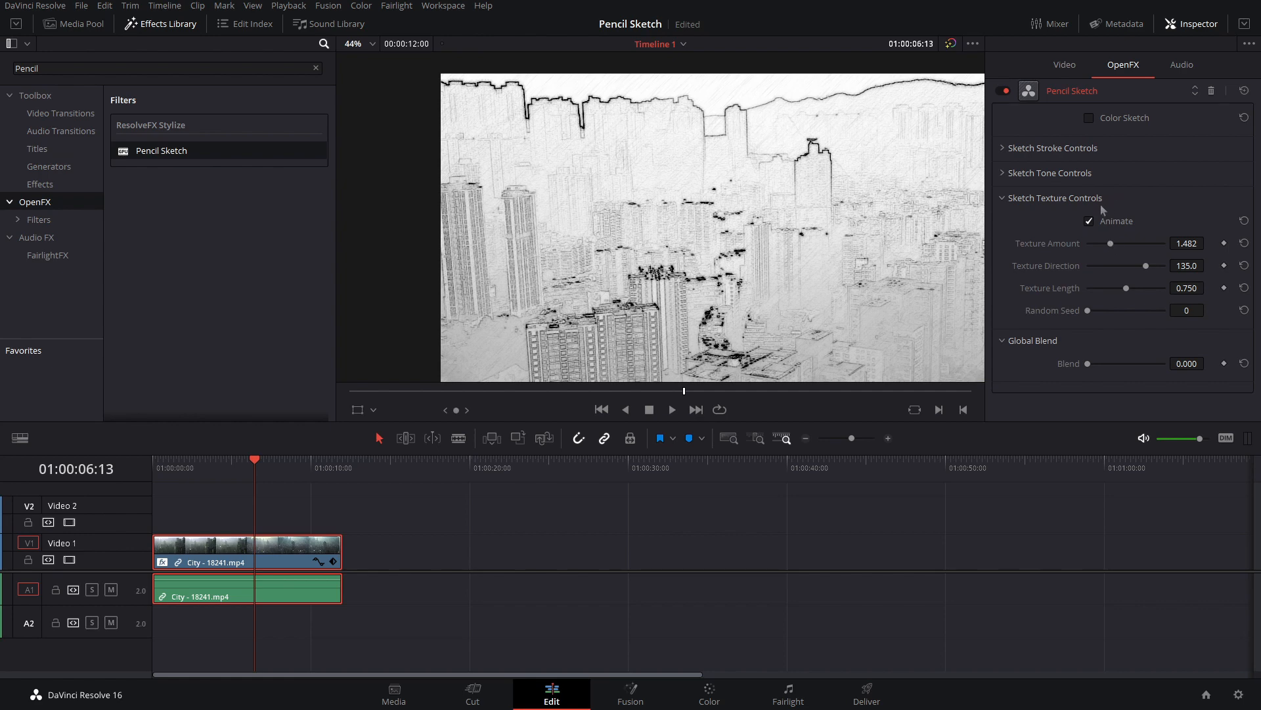
{"action": "mouse_move", "coordinate": [1126, 288]}
{"action": "left_mouse_down"}
{"action": "mouse_move", "coordinate": [1078, 312]}
{"action": "mouse_move", "coordinate": [1150, 310]}
{"action": "mouse_move", "coordinate": [1124, 310]}
{"action": "mouse_move", "coordinate": [1138, 309]}
{"action": "left_mouse_up"}
{"action": "left_click", "coordinate": [1244, 288]}
- Play the clip from near its beginning to review the adjusted pencil sketch look
{"action": "left_click_drag", "start_coordinate": [266, 473], "coordinate": [164, 480]}
{"action": "left_click", "coordinate": [528, 532]}
{"action": "key", "text": "space"}
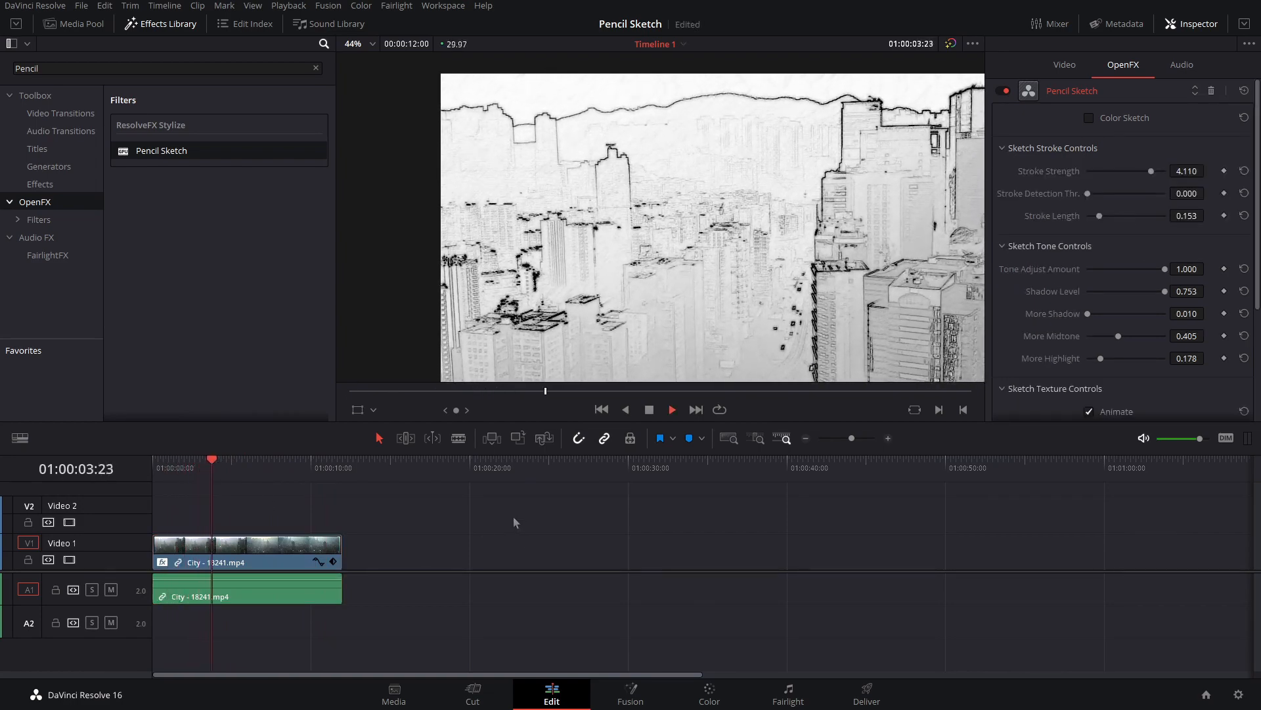
{"action": "key", "text": "space"}
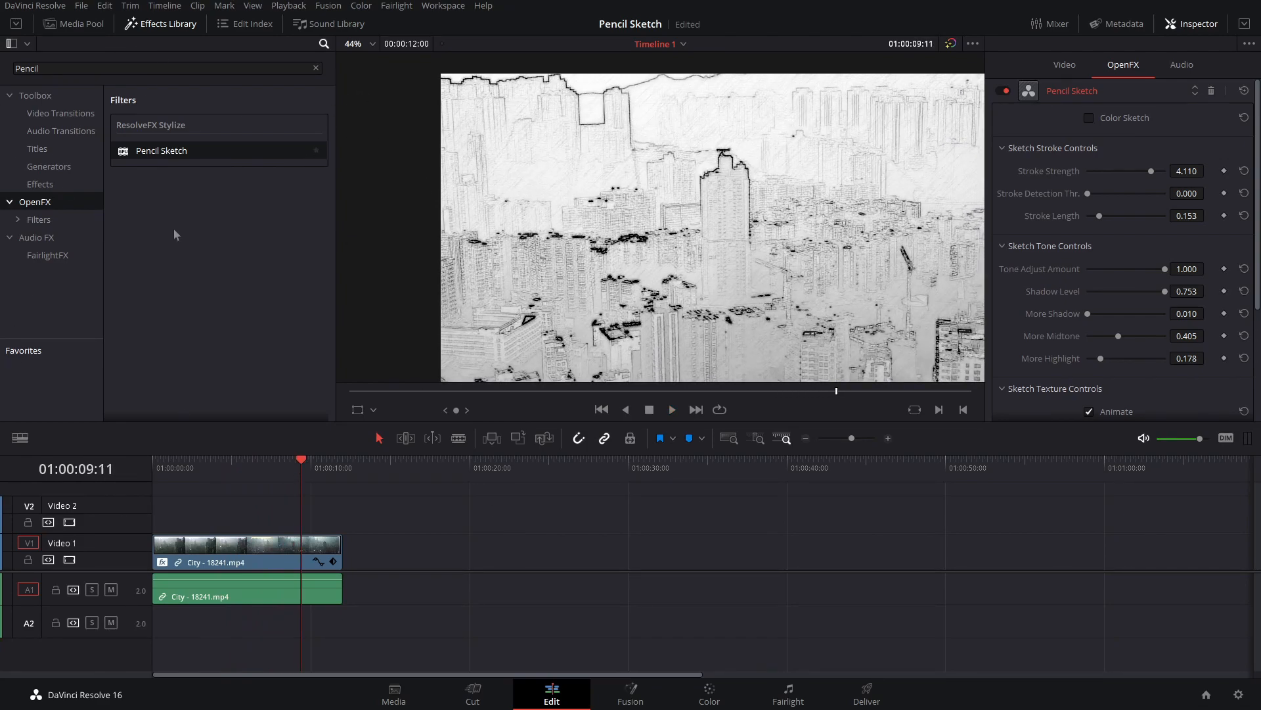
- Find the Stop Motion filter, add it to the City clip and show its settings below Pencil Sketch
{"action": "left_click", "coordinate": [315, 67]}
{"action": "type", "text": "Stop"}
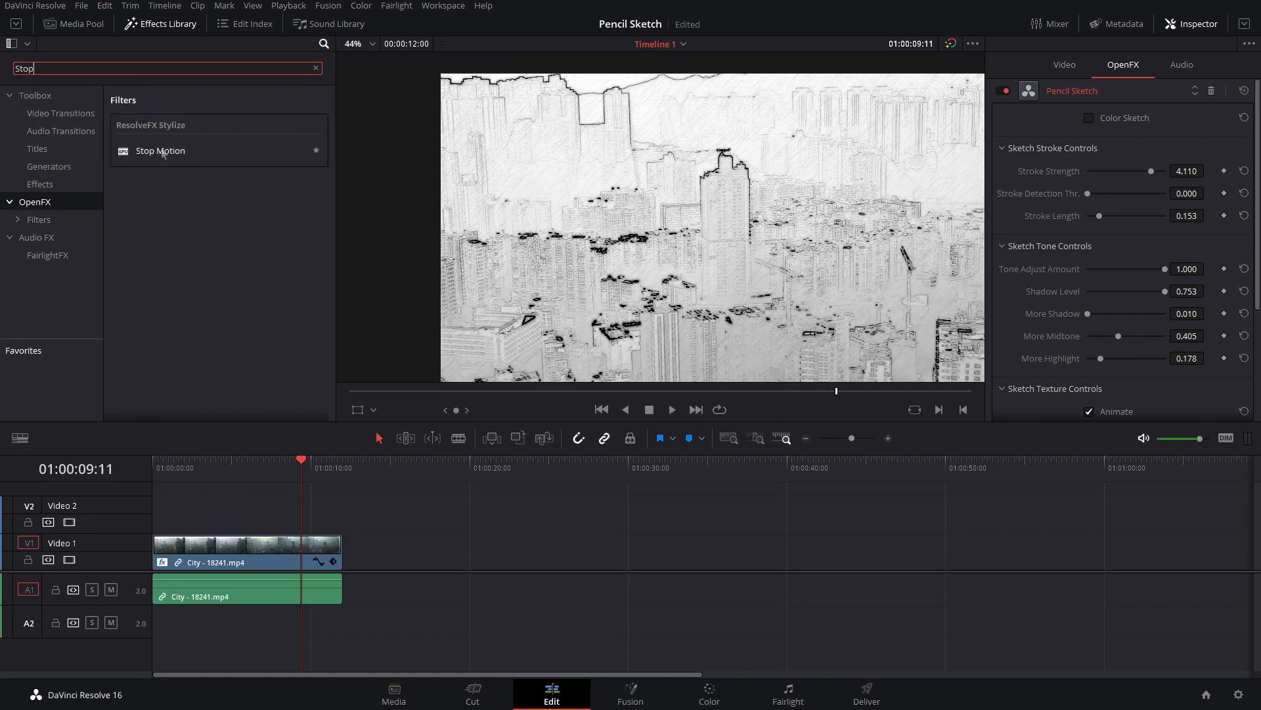
{"action": "left_click_drag", "start_coordinate": [173, 153], "coordinate": [299, 541]}
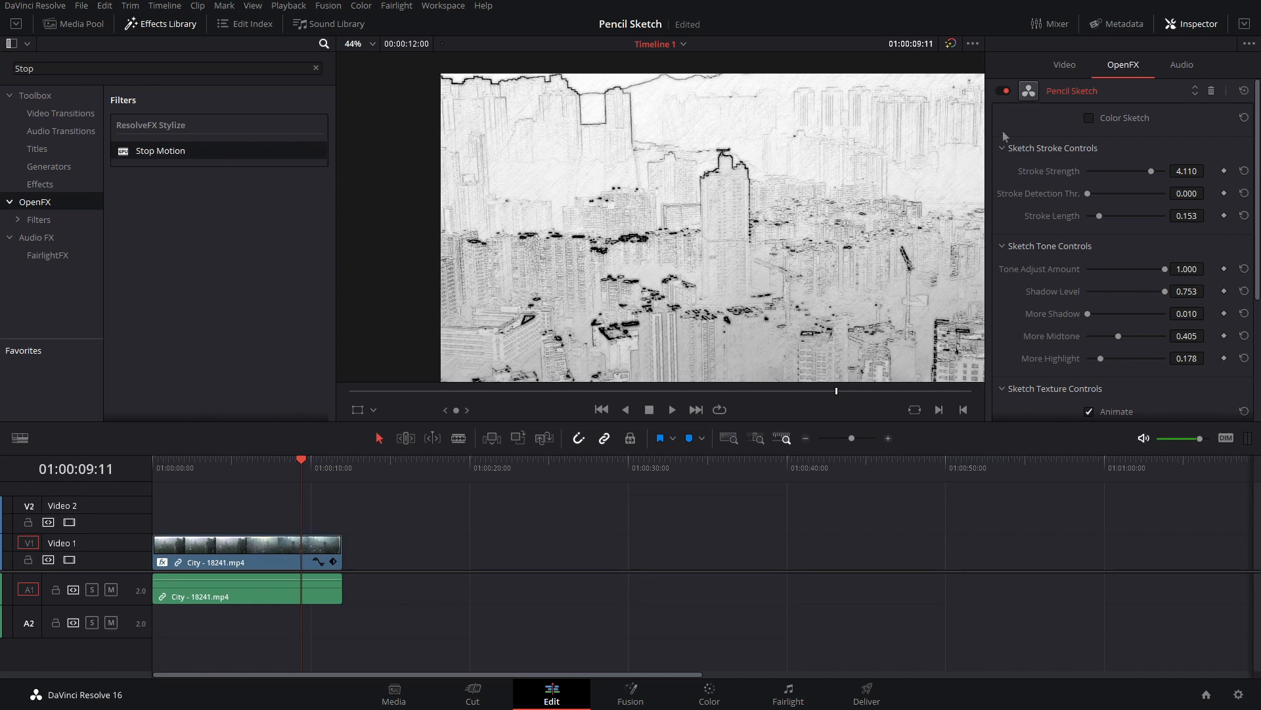
{"action": "left_click", "coordinate": [1131, 84]}
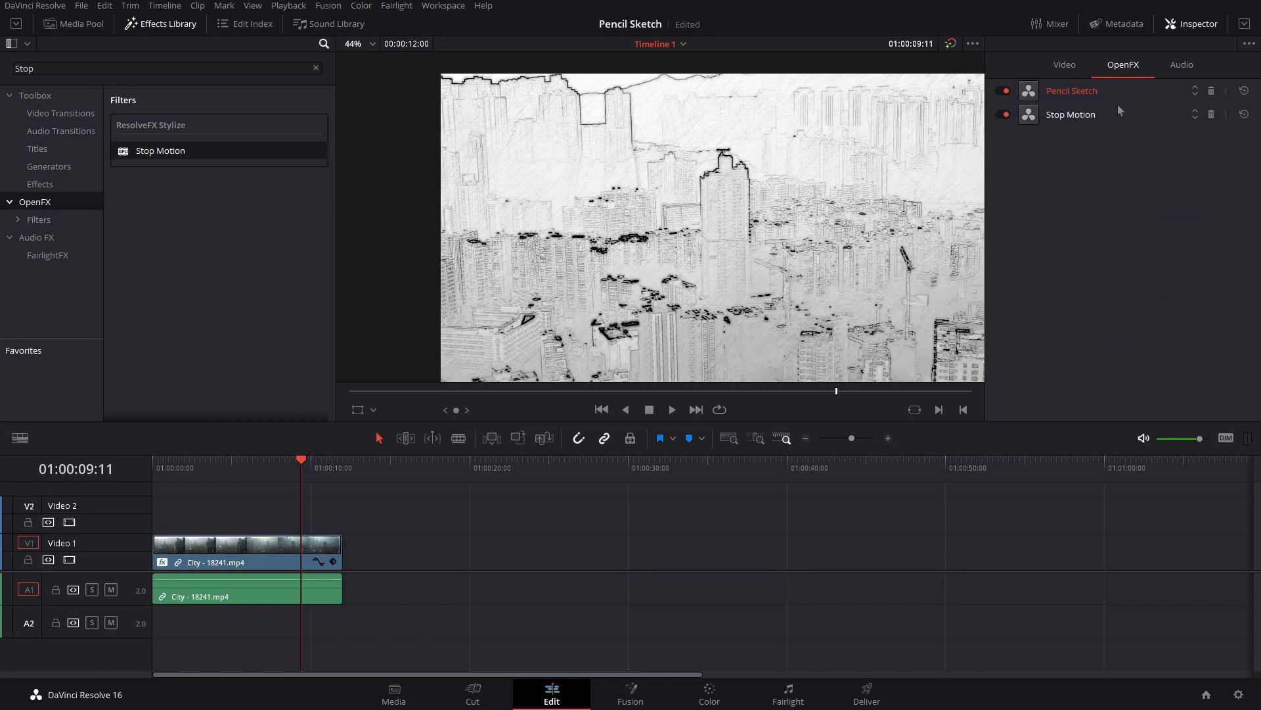
{"action": "left_click", "coordinate": [1118, 108]}
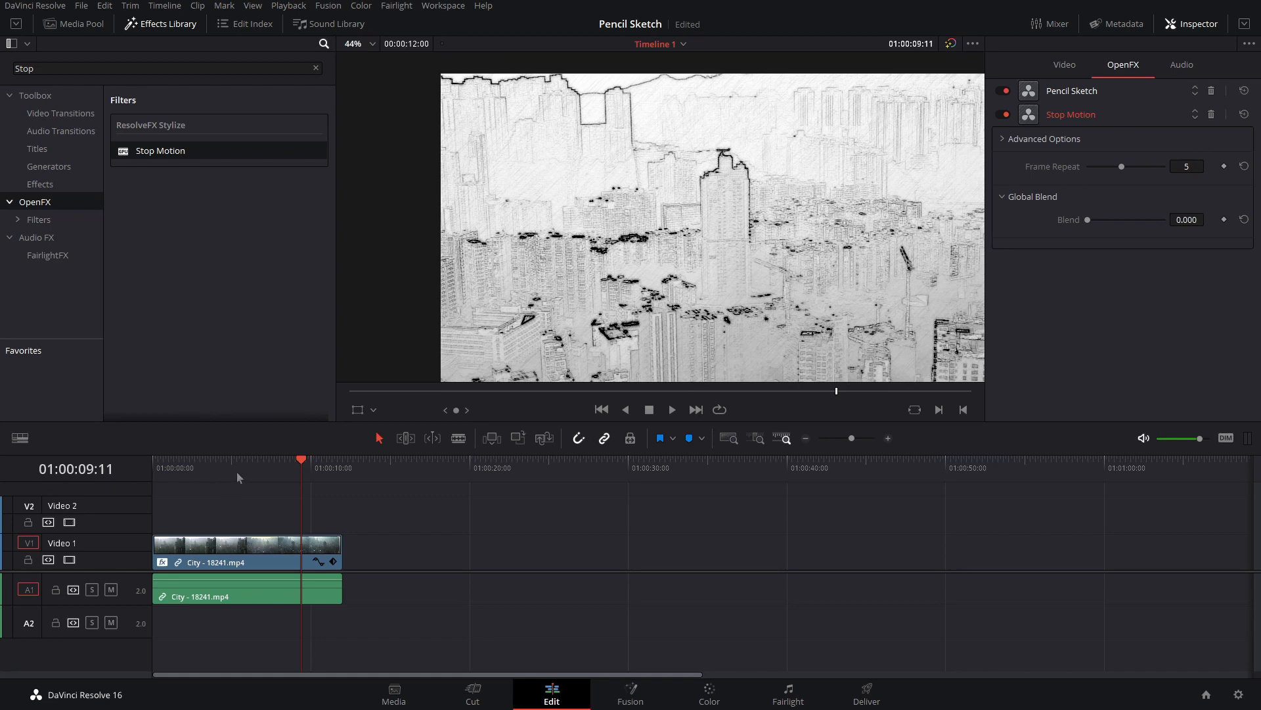
- Play the clip from its start and set the Stop Motion Frame Repeat to 7
{"action": "key", "text": "Home"}
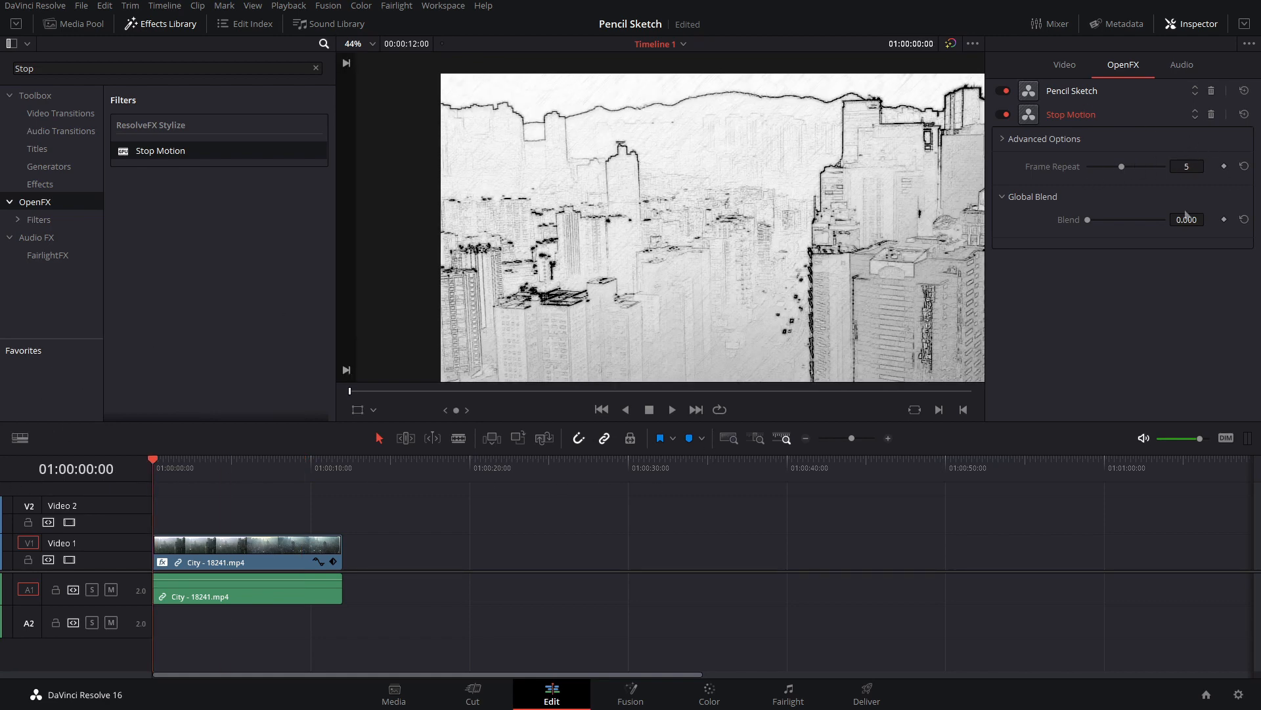
{"action": "key", "text": "space"}
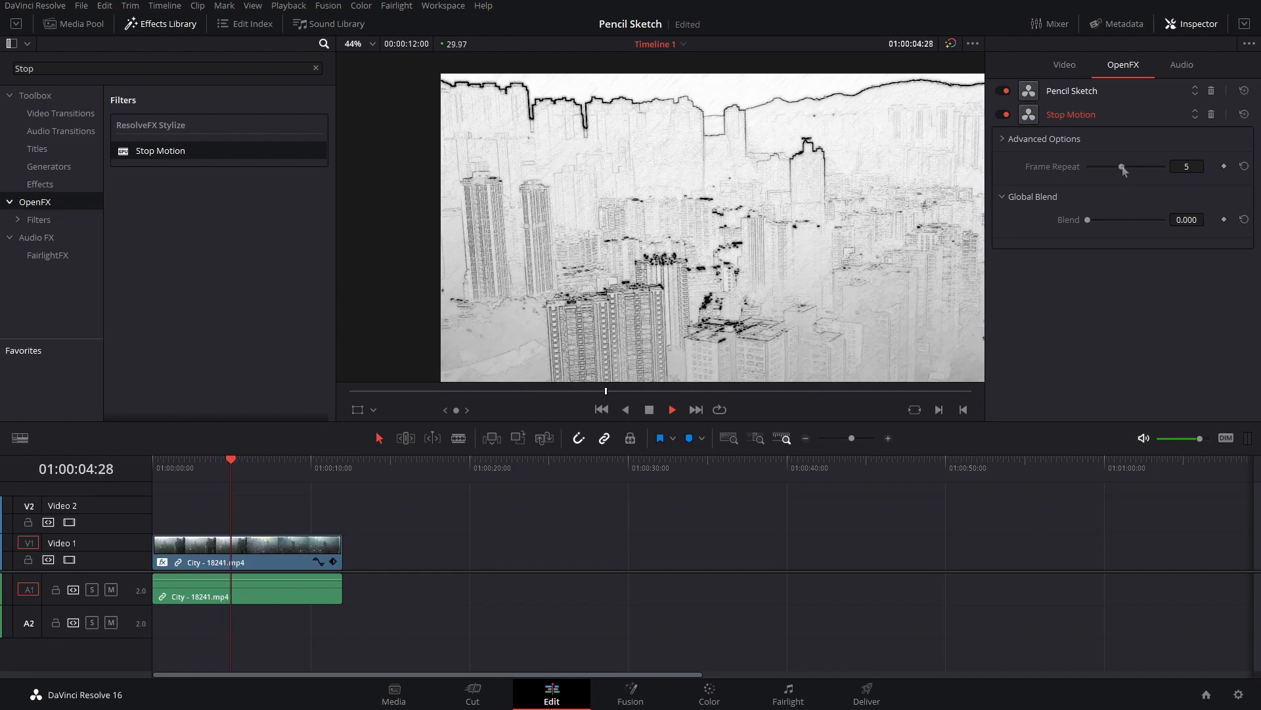
{"action": "left_click_drag", "start_coordinate": [1121, 166], "coordinate": [1145, 167]}
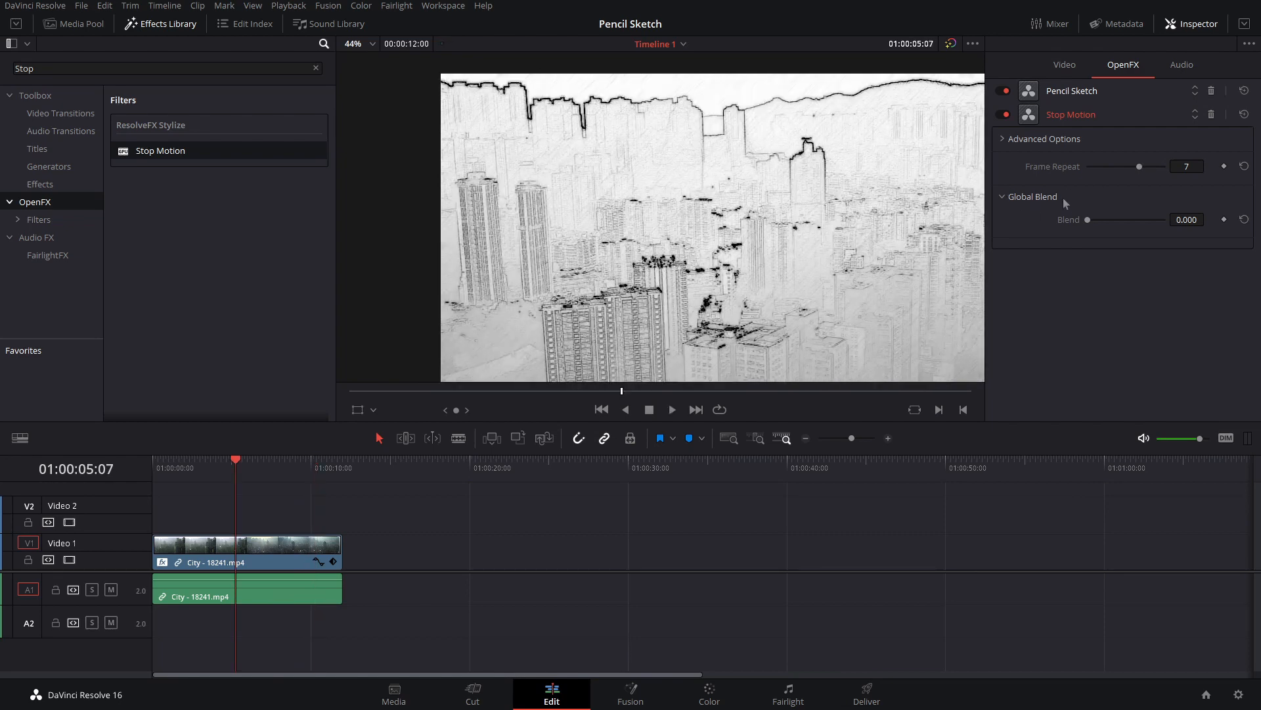
- Set the Stop Motion Global Blend to 0.771 and play the last seconds of the clip
{"action": "mouse_move", "coordinate": [1105, 221]}
{"action": "left_mouse_down"}
{"action": "mouse_move", "coordinate": [1149, 220]}
{"action": "mouse_move", "coordinate": [1083, 222]}
{"action": "mouse_move", "coordinate": [1147, 223]}
{"action": "left_mouse_up"}
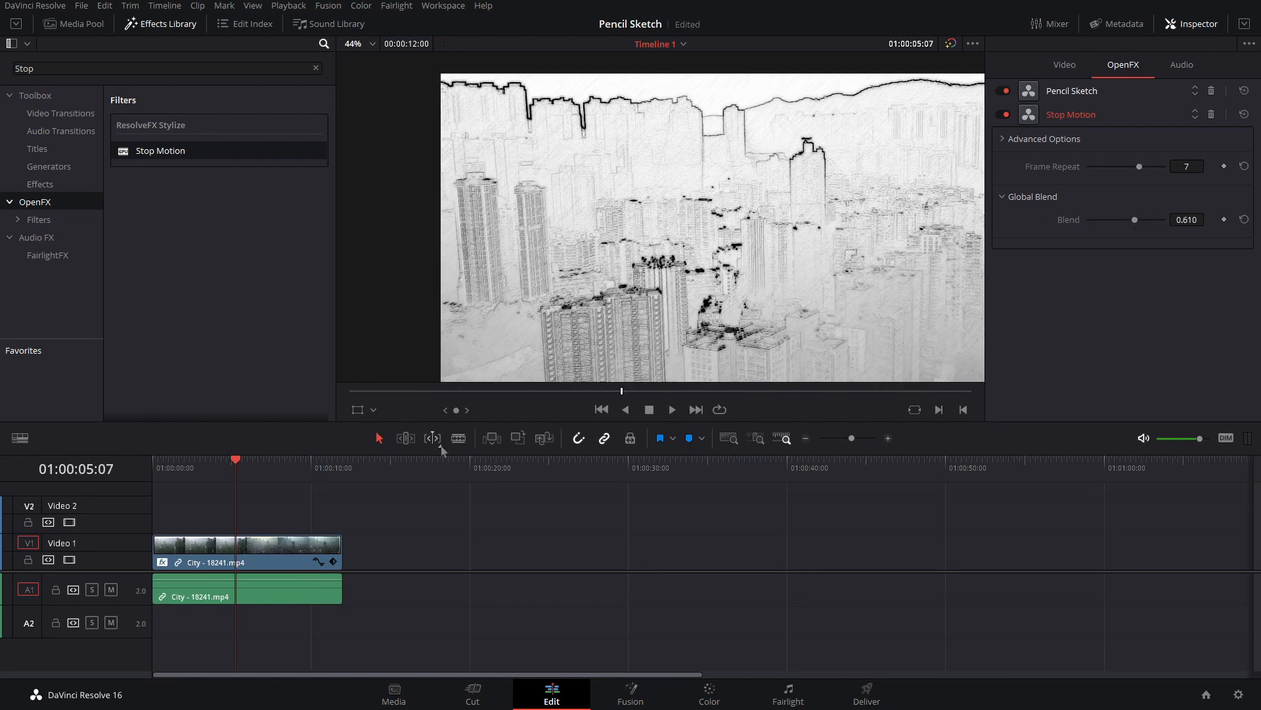
{"action": "left_click", "coordinate": [322, 459]}
{"action": "key", "text": "space"}
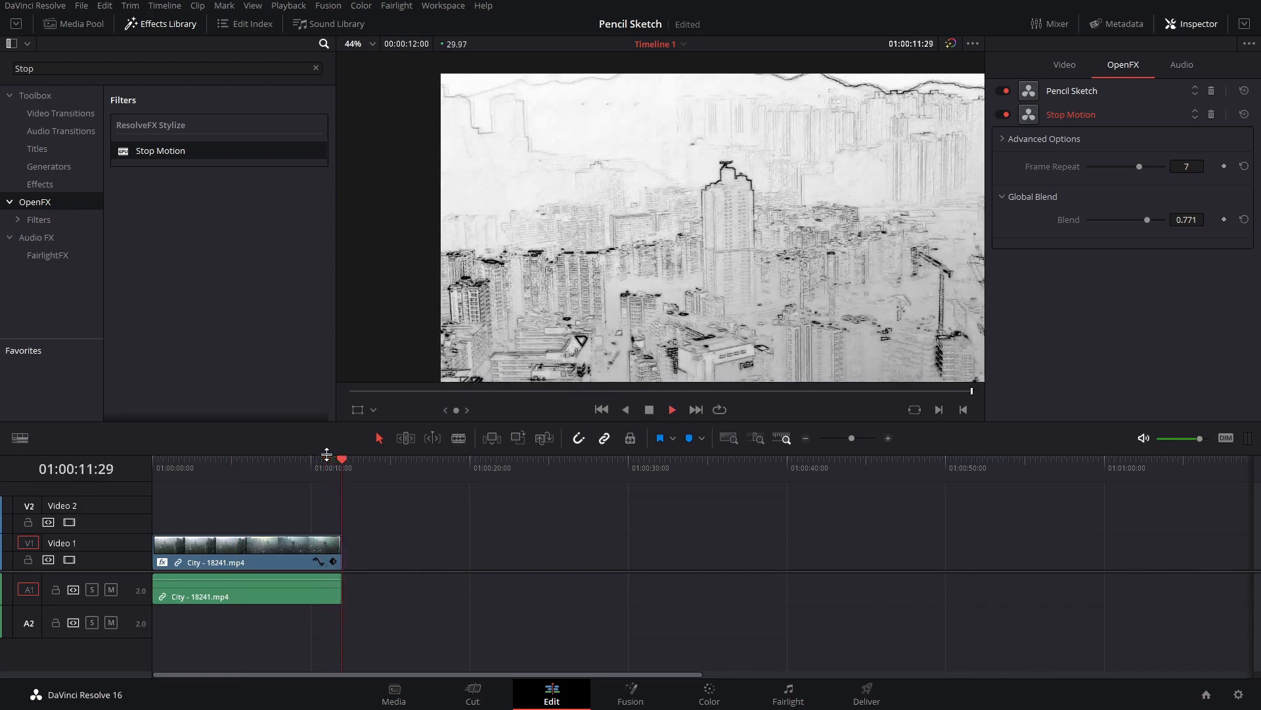